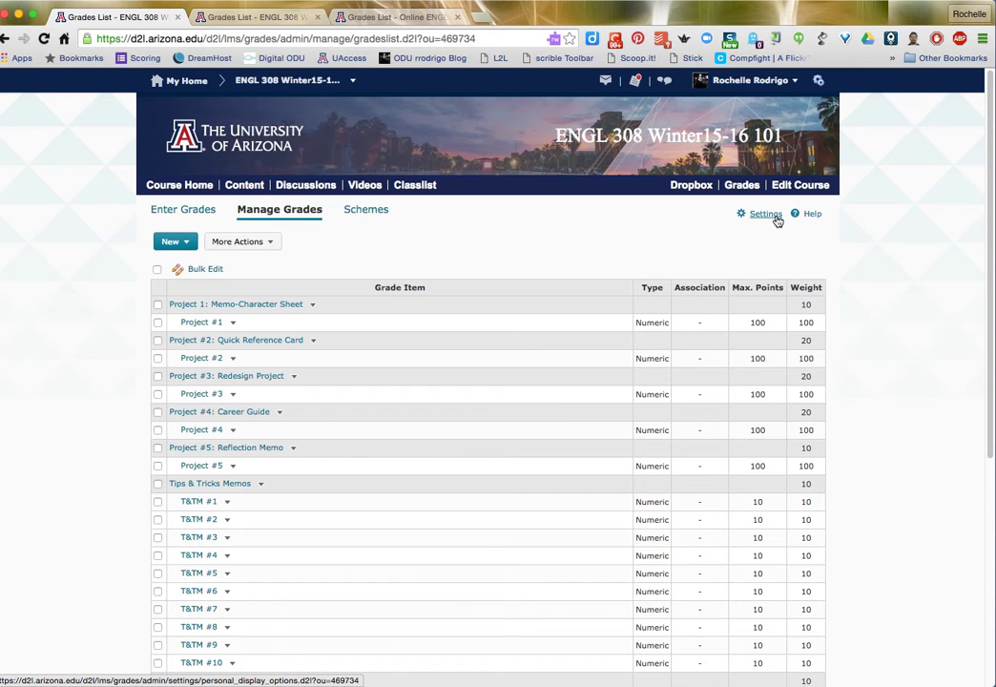
# Review the grading system in the grade book's Calculation Options and return to the grades list.
pyautogui.click(766, 217)
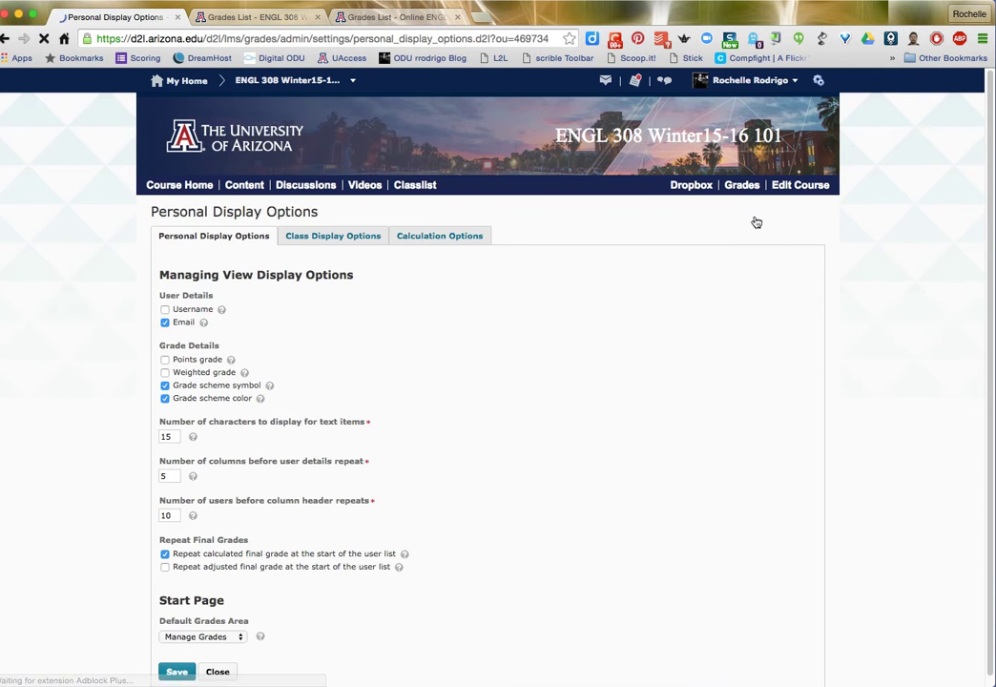
pyautogui.click(449, 239)
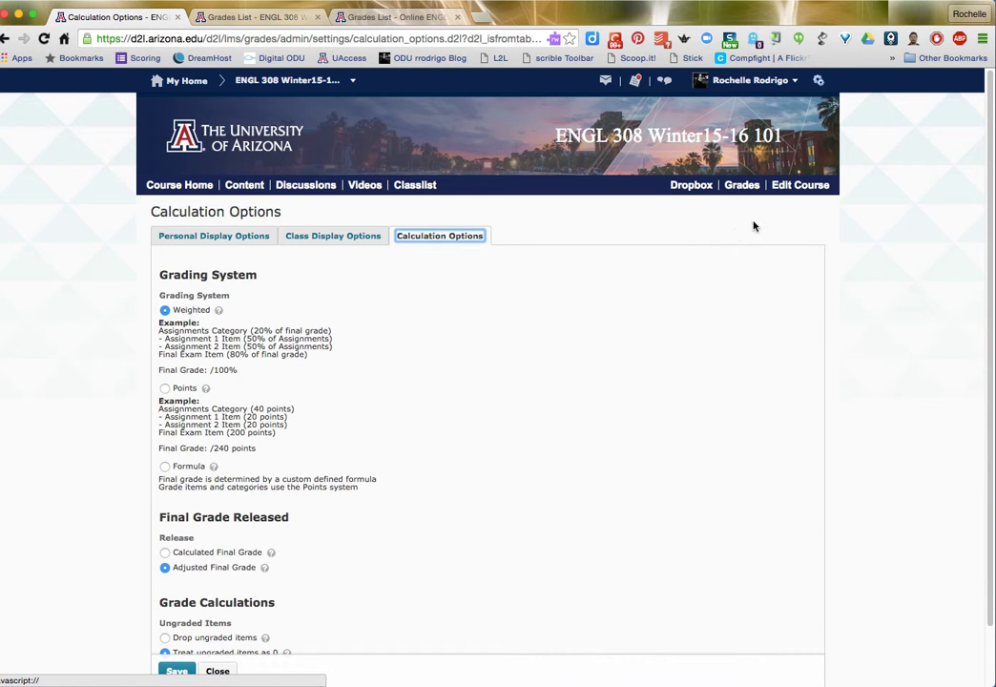
pyautogui.click(743, 187)
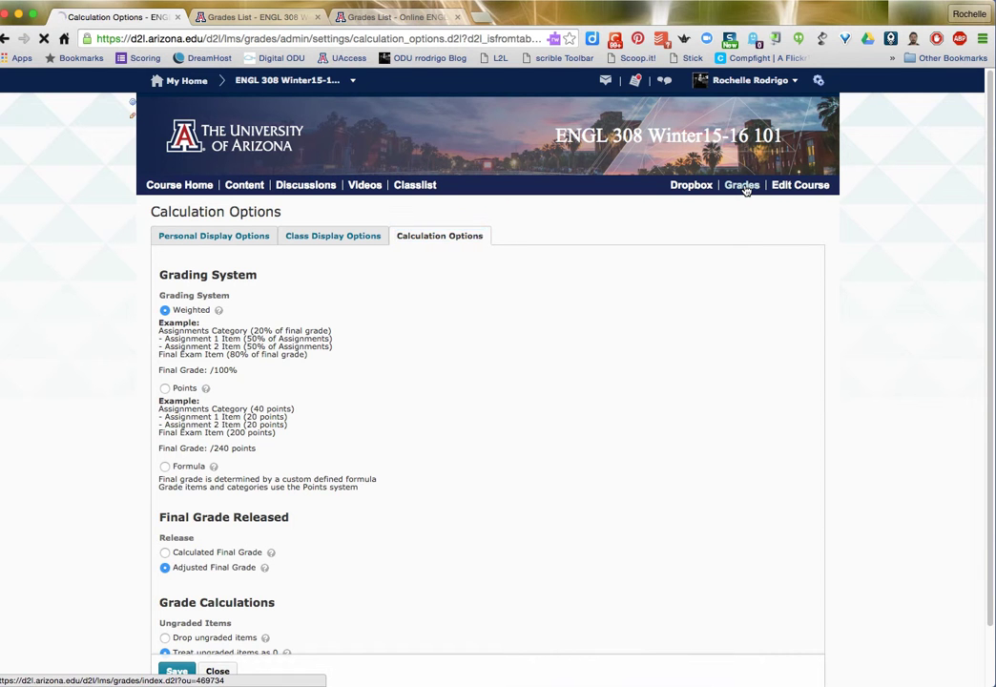
# Look at which kinds of grade book entries can be newly created, without creating one.
pyautogui.scroll(-2, 841, 324)
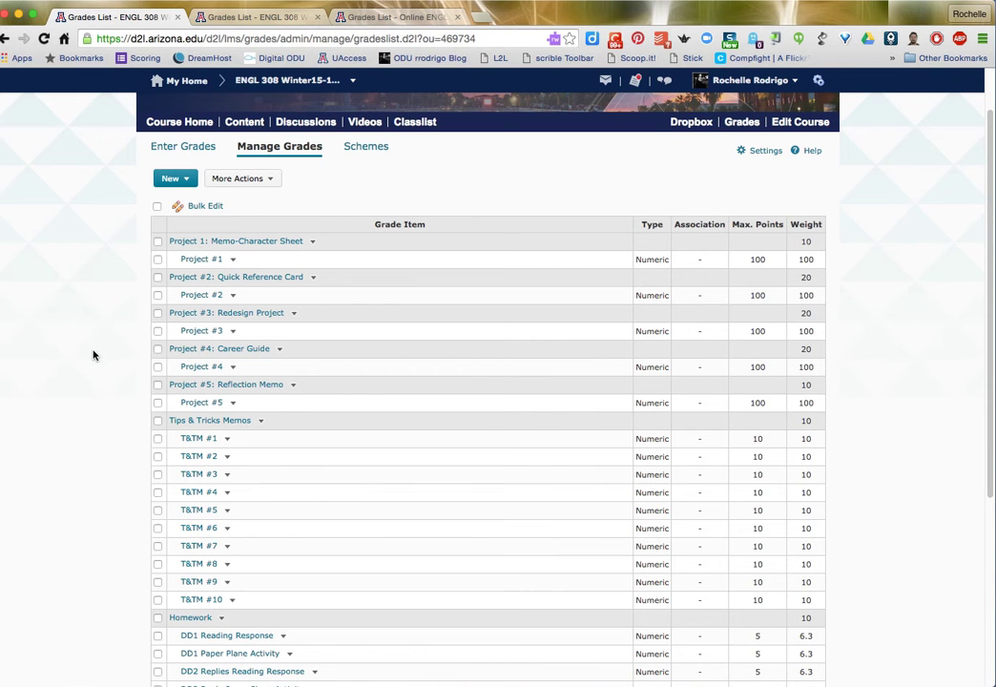
pyautogui.click(176, 178)
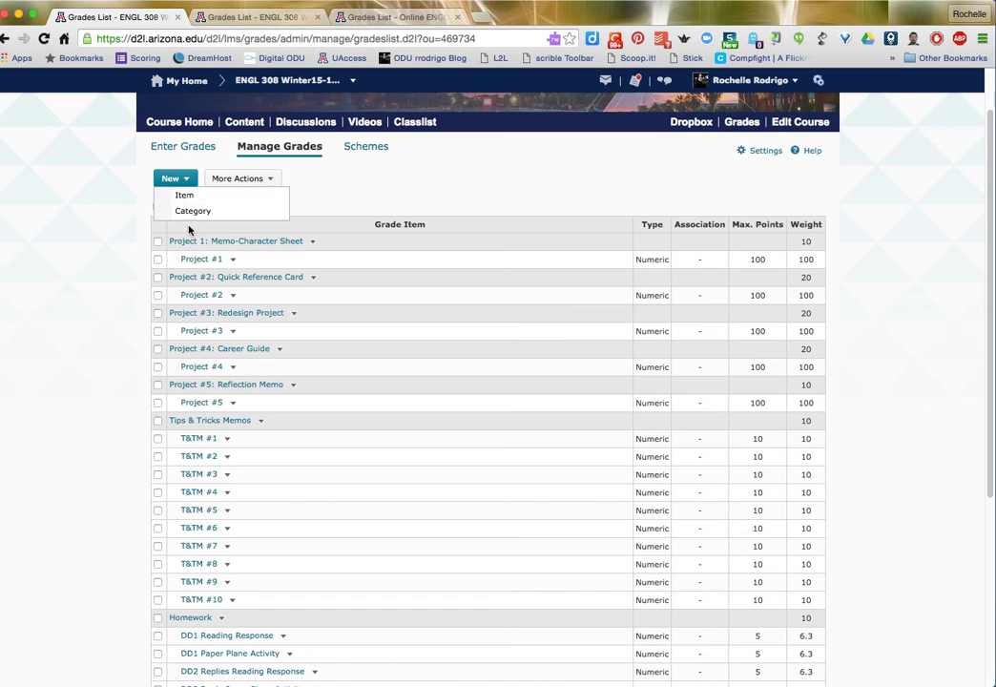
pyautogui.click(125, 200)
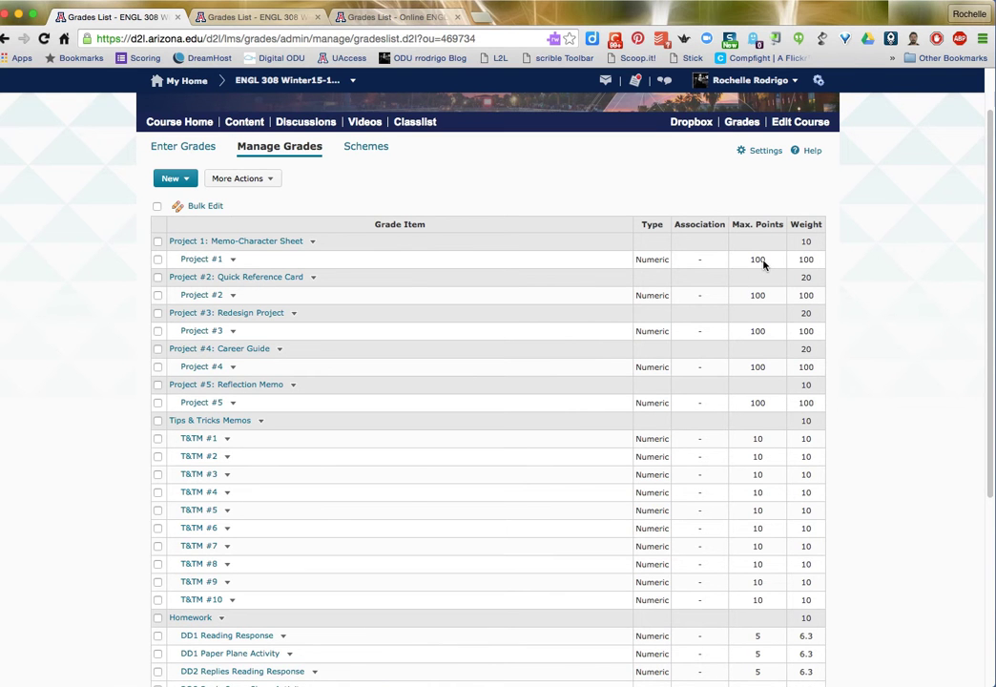
# Set the maximum points of the Project #1 grade item to 1000 and save it.
pyautogui.click(232, 259)
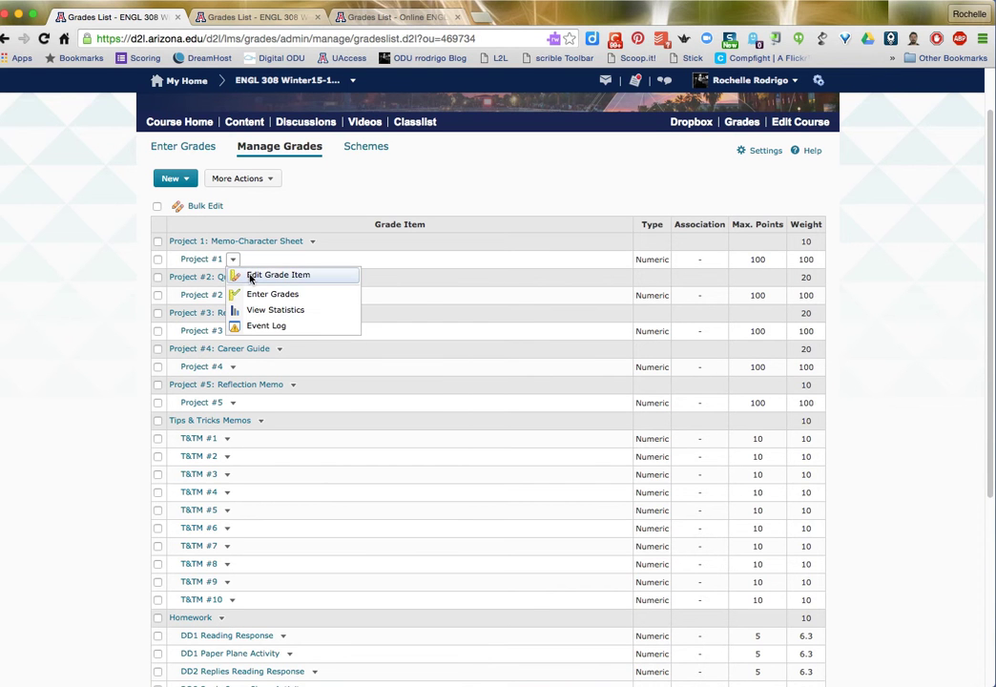
pyautogui.click(251, 276)
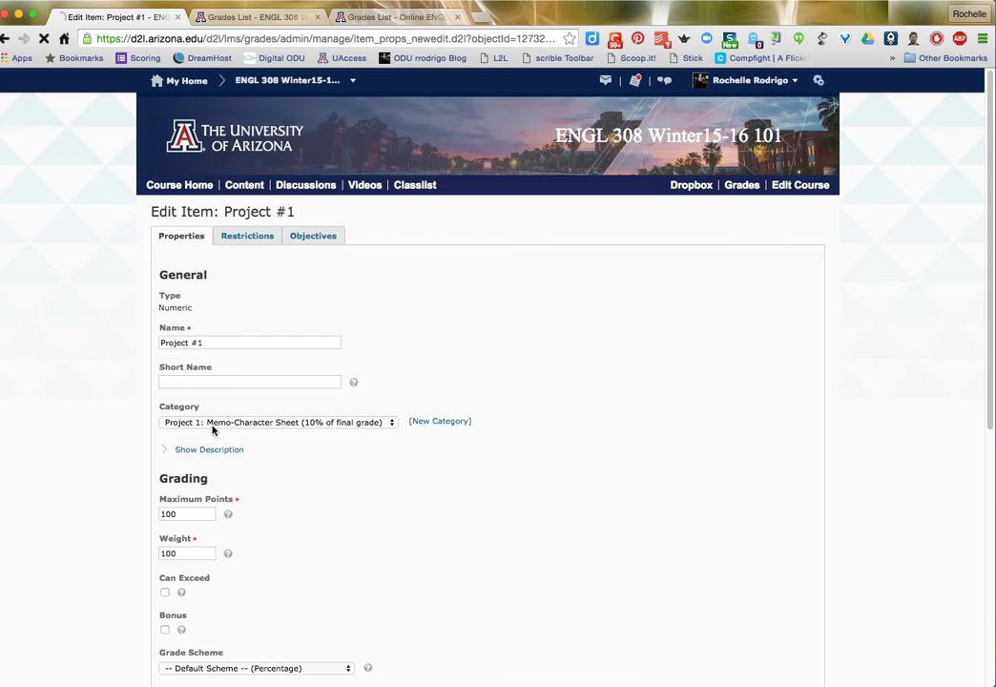
pyautogui.click(194, 514)
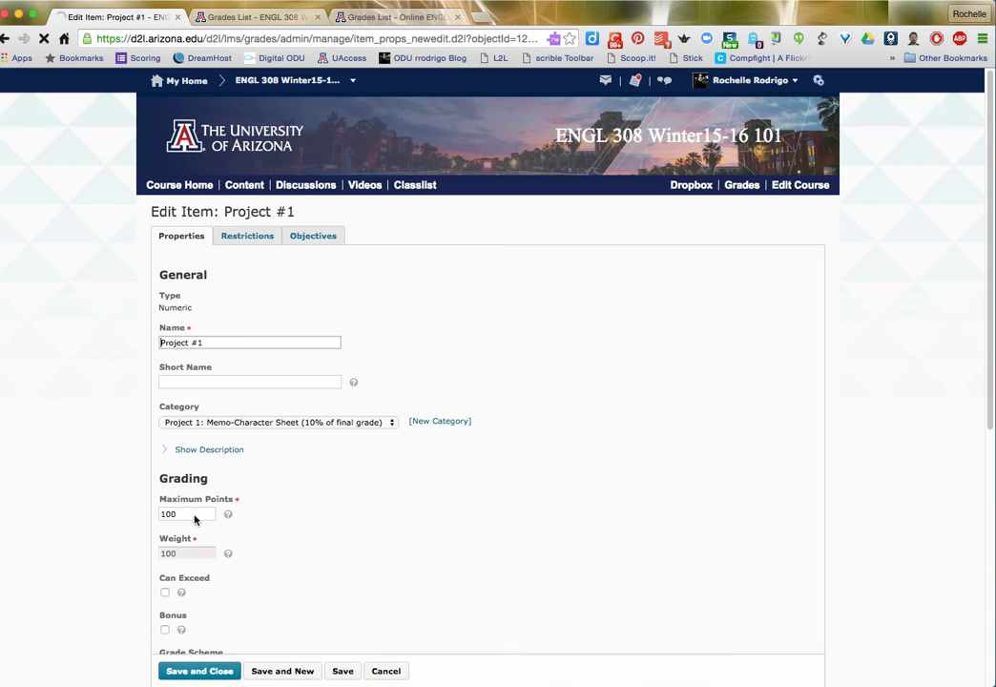
pyautogui.write('0')
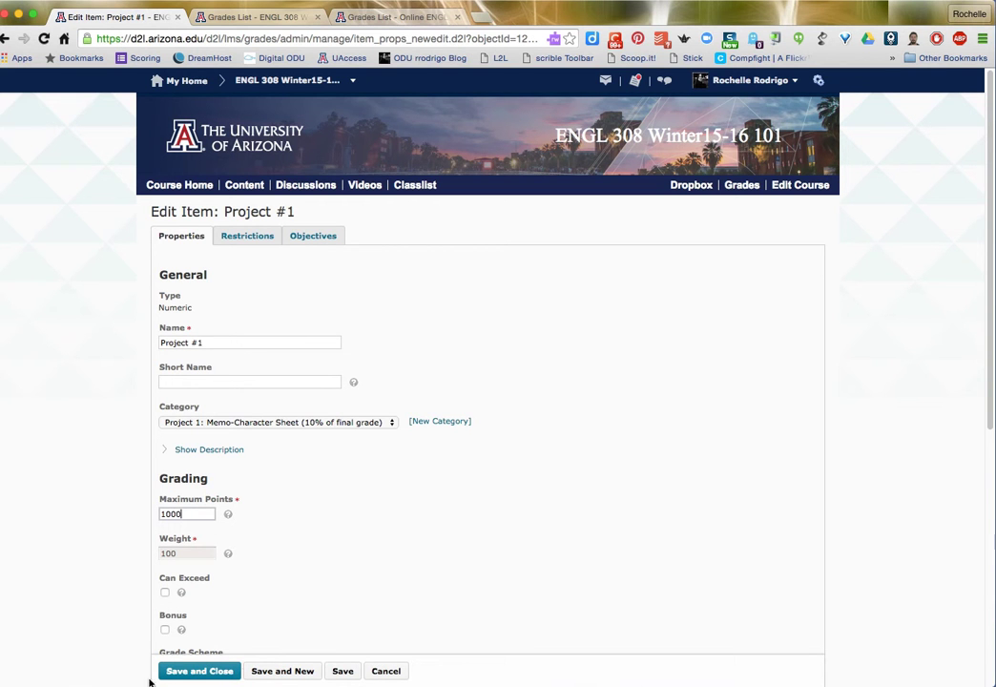
pyautogui.click(199, 670)
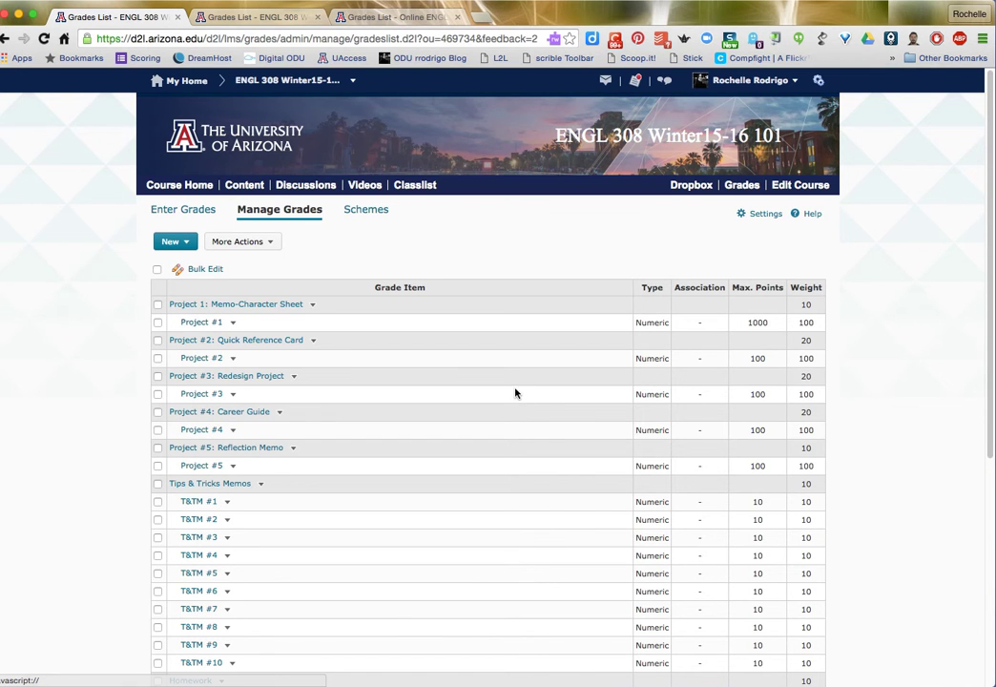
# Set the maximum points of the Project #1 grade item back to 100 and save it.
pyautogui.click(232, 323)
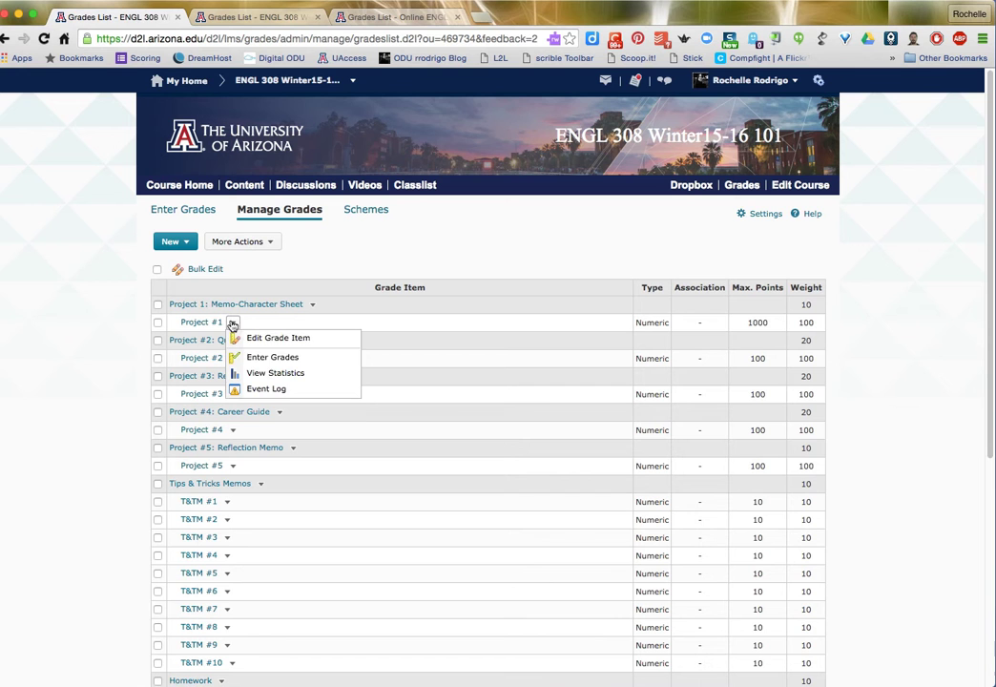
pyautogui.click(279, 341)
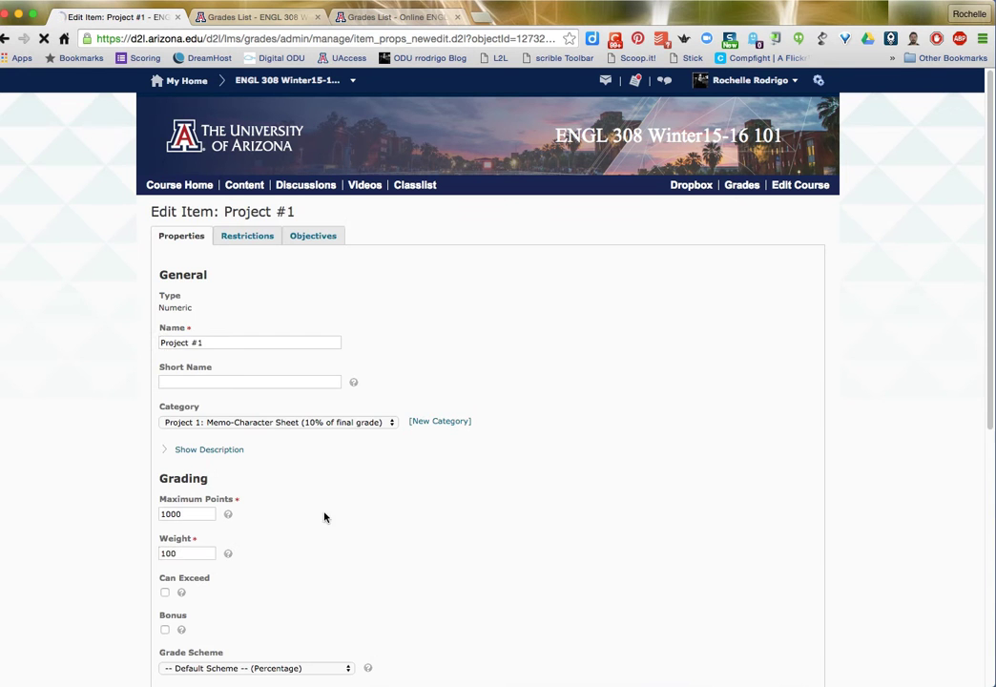
pyautogui.click(187, 513)
pyautogui.press('BackSpace')
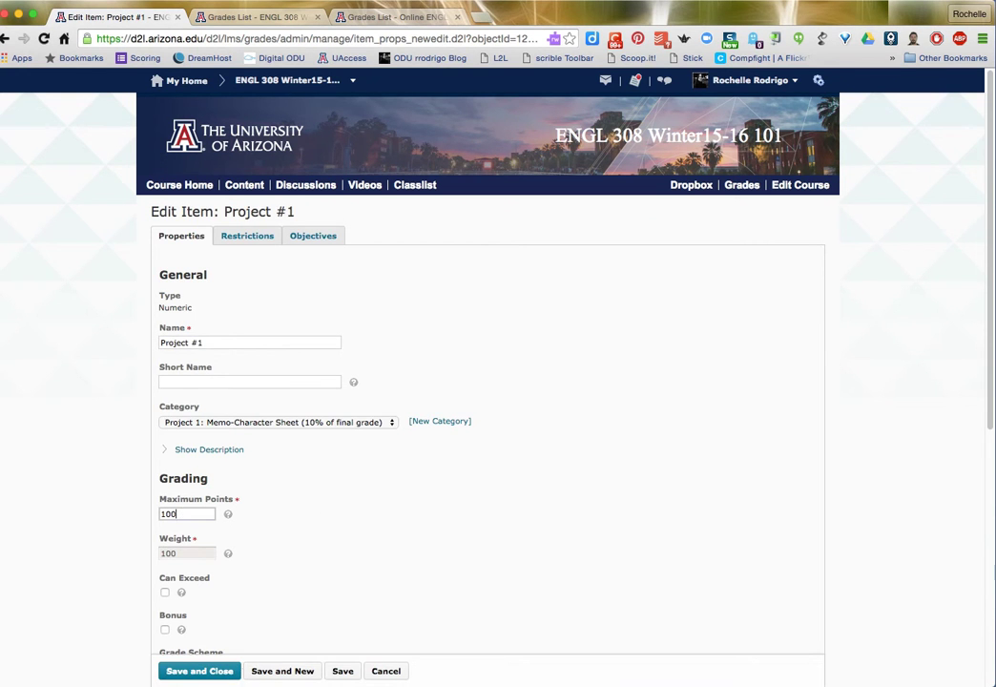
pyautogui.click(204, 672)
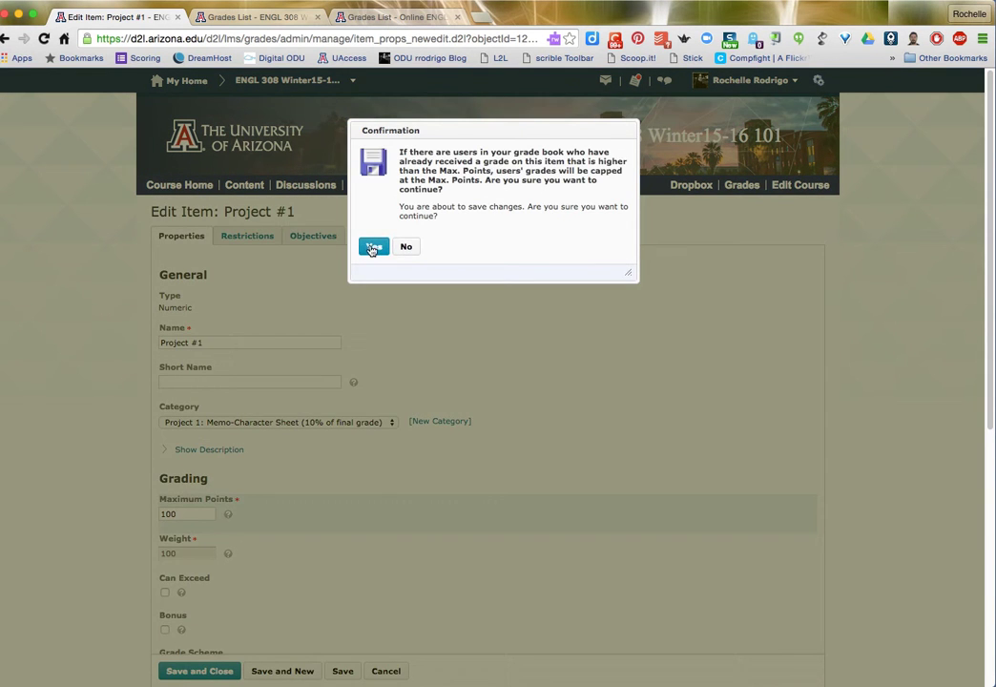
pyautogui.click(386, 248)
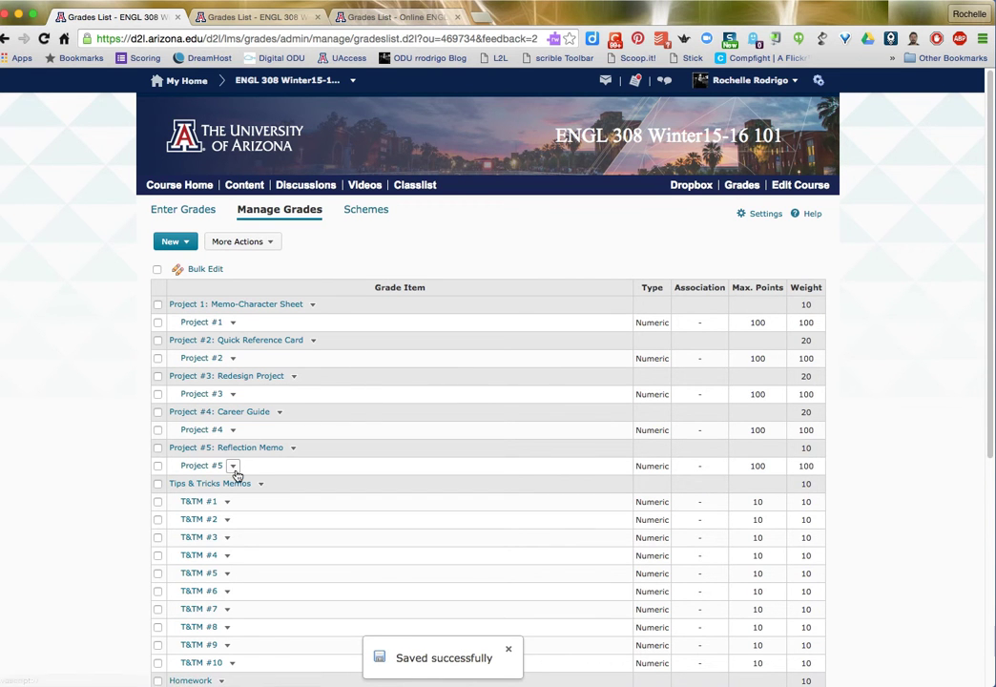
# Look at the actions available for the T&TM #1 item and for the Tips & Tricks Memos category.
pyautogui.scroll(-3, 242, 470)
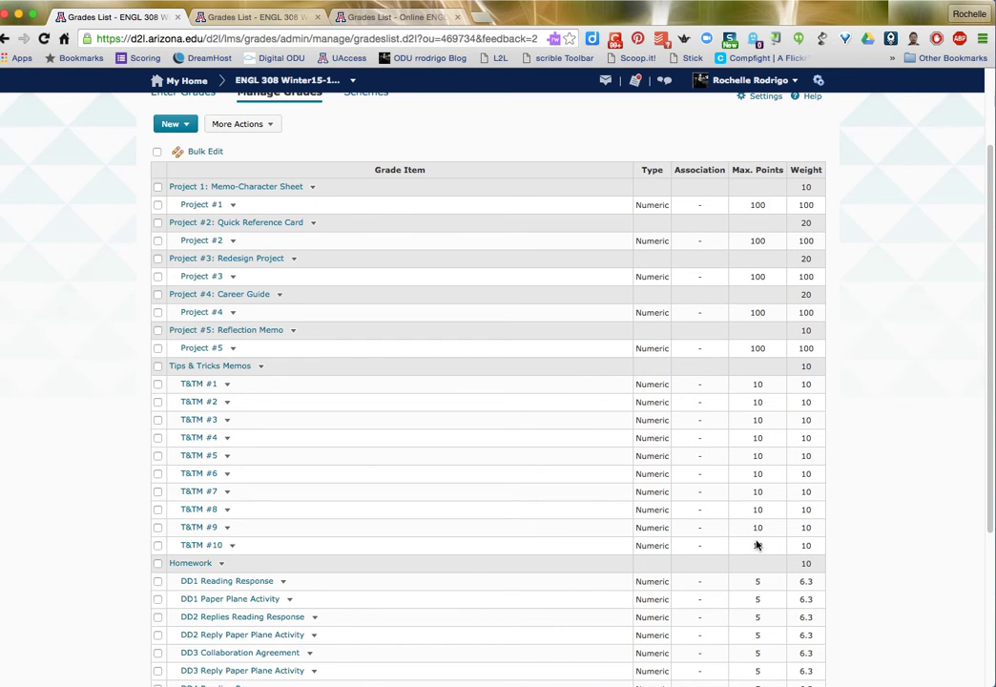
pyautogui.click(228, 384)
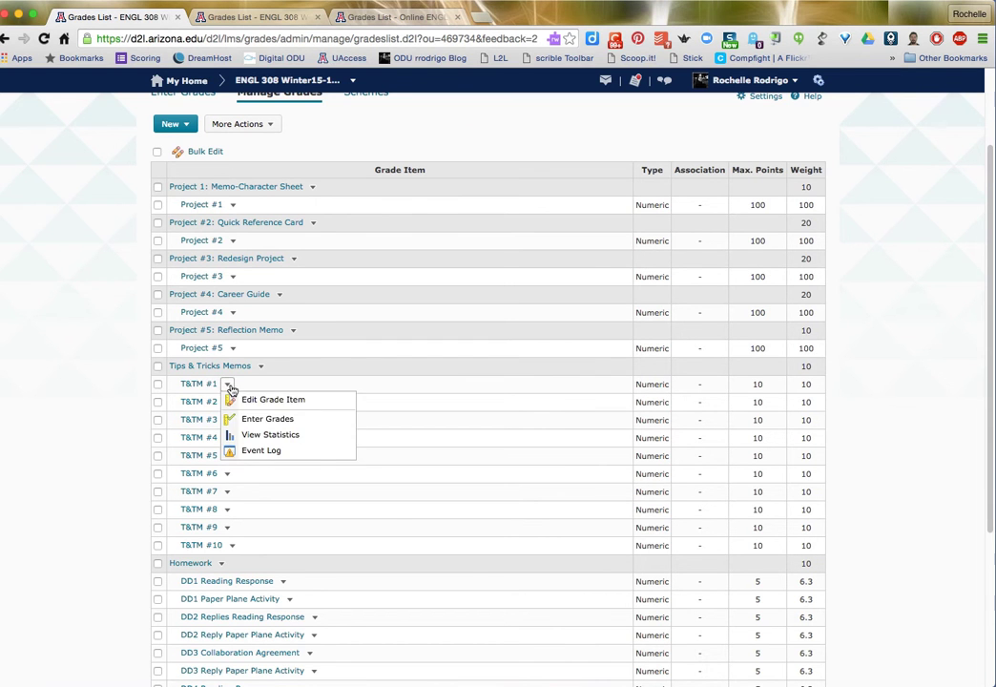
pyautogui.click(90, 384)
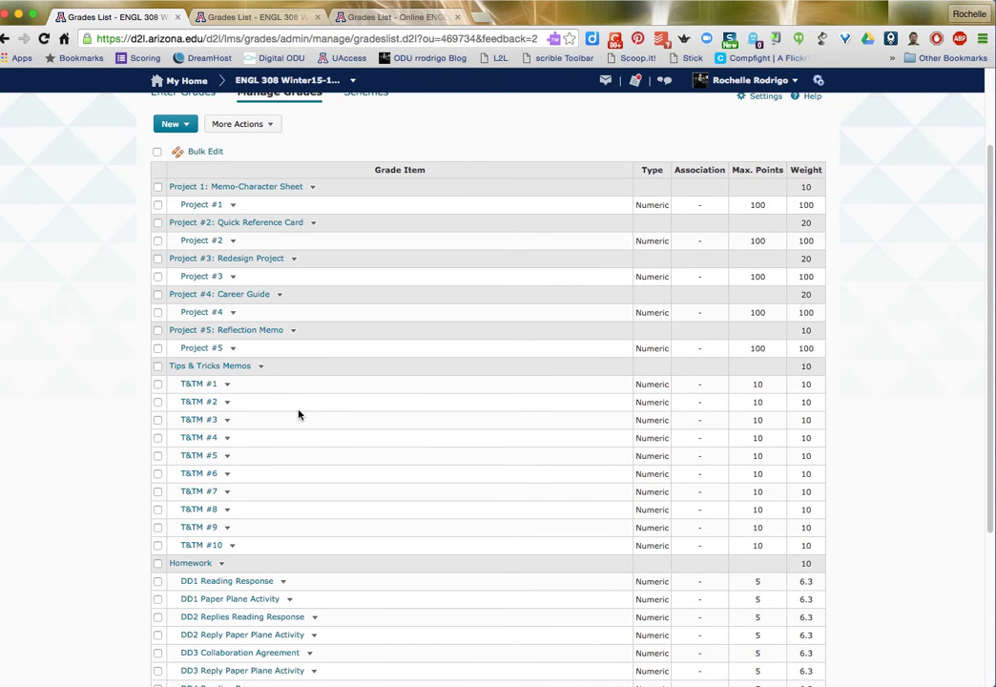
pyautogui.click(260, 369)
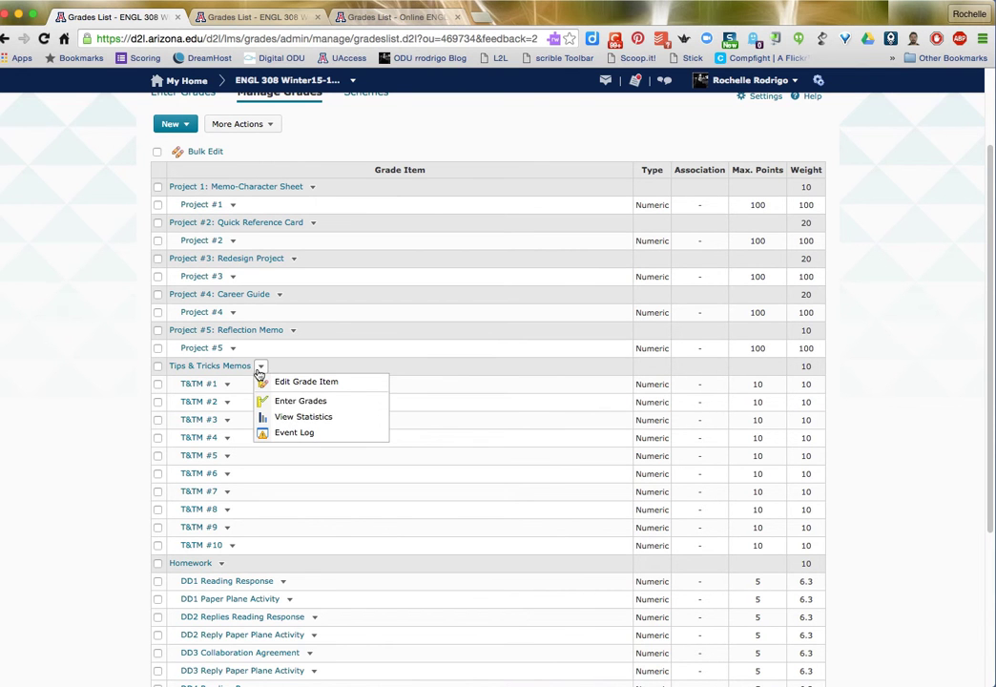
# Select the Tips & Tricks Memos category with items T&TM #1 to T&TM #10 and show the additional actions available, including deletion.
pyautogui.click(158, 367)
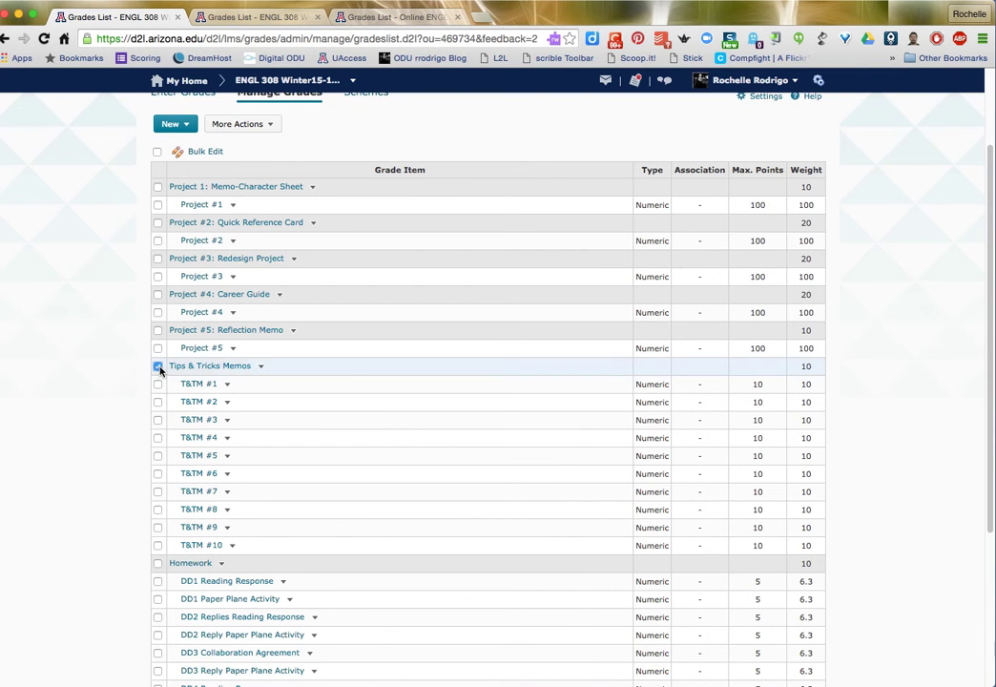
pyautogui.click(157, 384)
pyautogui.click(157, 402)
pyautogui.click(157, 420)
pyautogui.click(157, 438)
pyautogui.click(157, 455)
pyautogui.click(158, 474)
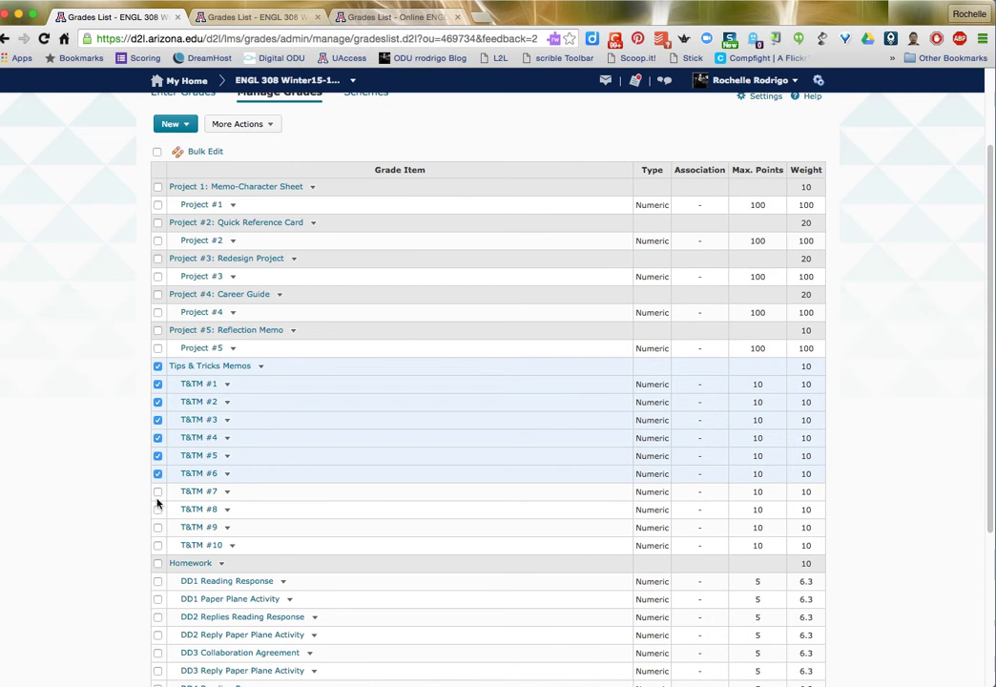
pyautogui.click(158, 491)
pyautogui.click(157, 509)
pyautogui.click(158, 526)
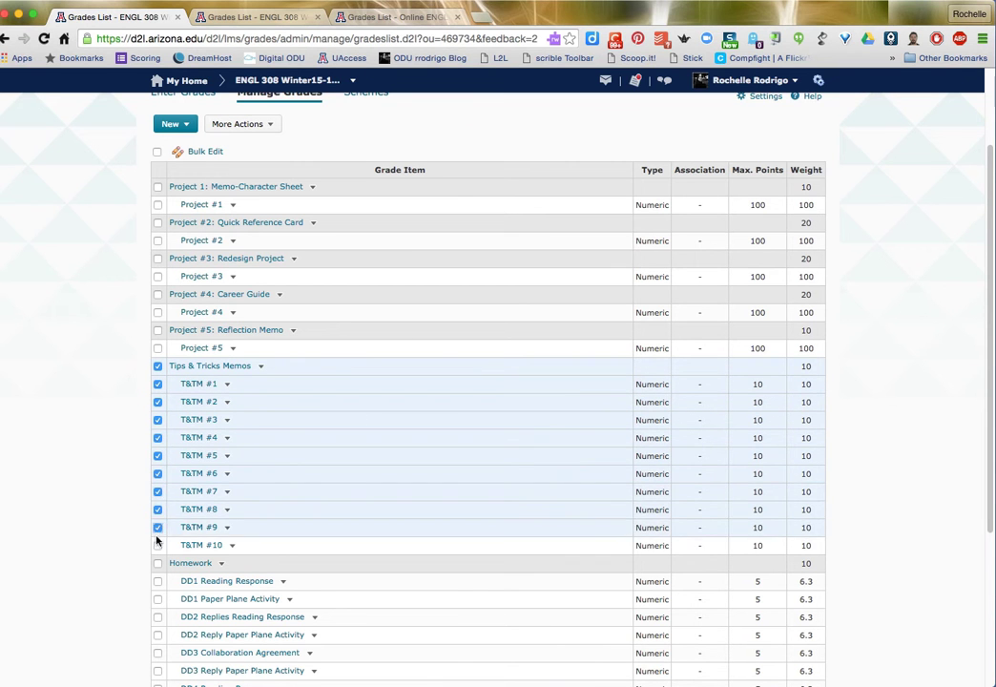
pyautogui.click(159, 544)
pyautogui.click(244, 127)
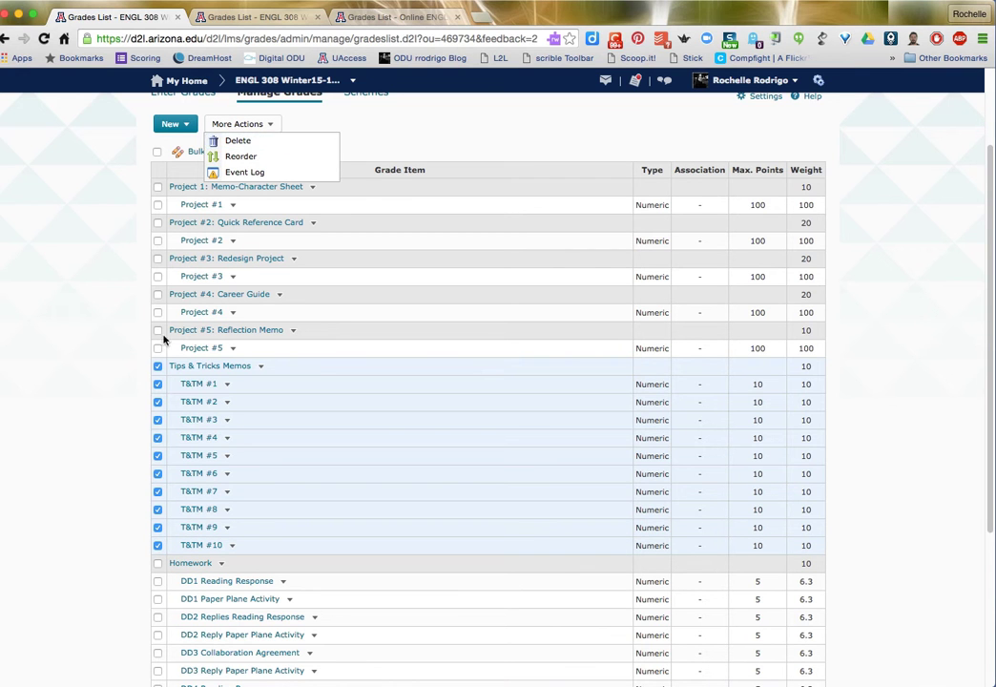
# Dismiss the additional actions and deselect the Tips & Tricks Memos category and all ten of its T&TM items.
pyautogui.click(131, 382)
pyautogui.click(157, 366)
pyautogui.click(158, 383)
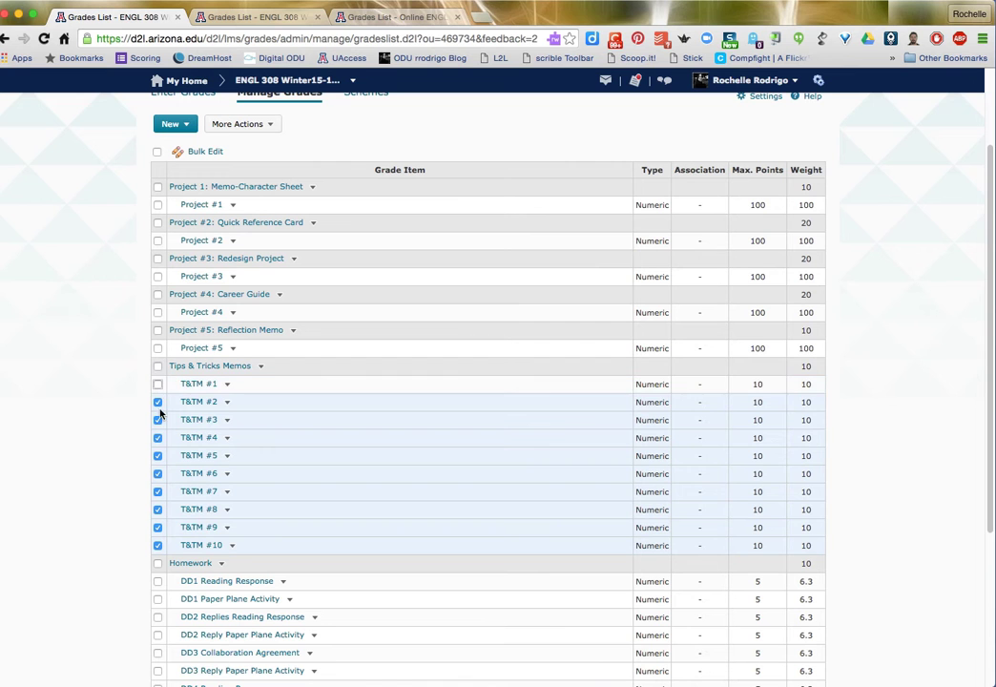
pyautogui.click(157, 402)
pyautogui.click(158, 420)
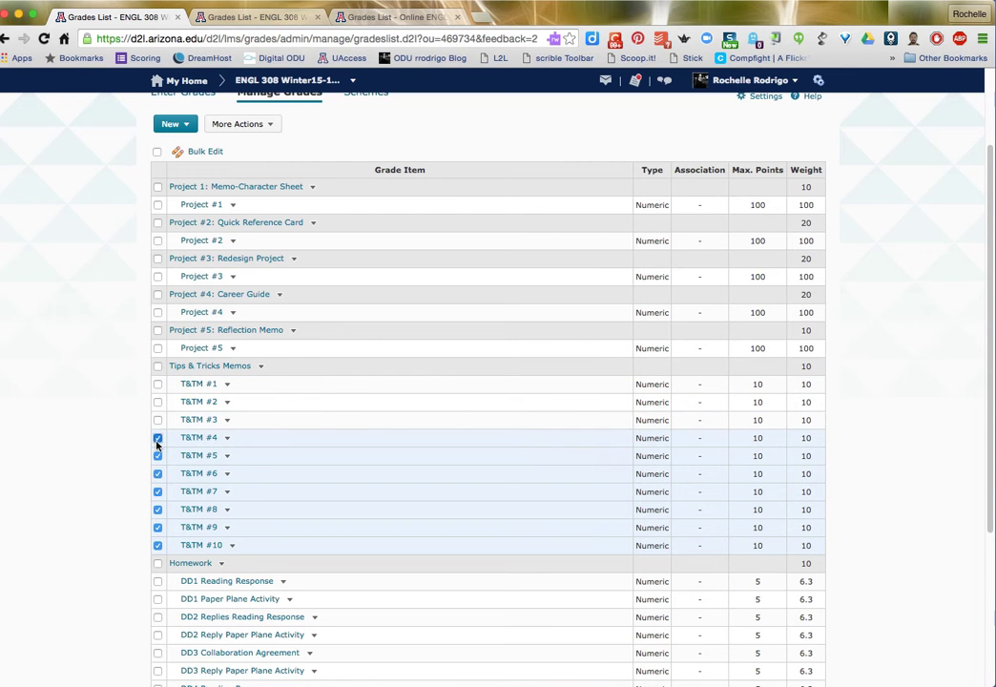
pyautogui.click(157, 438)
pyautogui.click(157, 456)
pyautogui.click(158, 473)
pyautogui.click(157, 491)
pyautogui.click(157, 509)
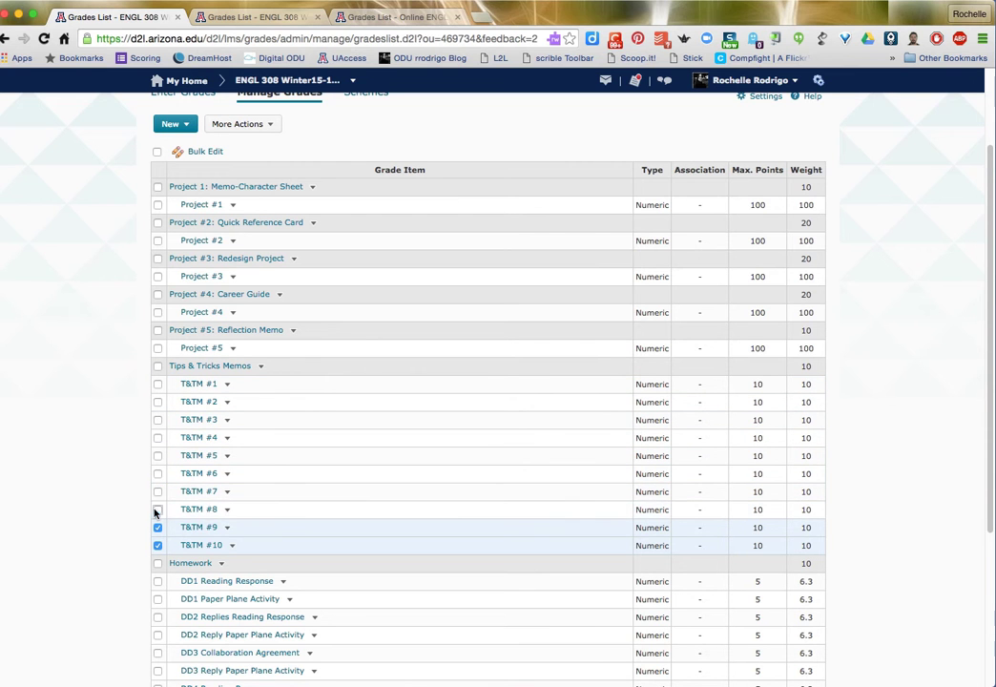
pyautogui.click(157, 527)
pyautogui.click(157, 545)
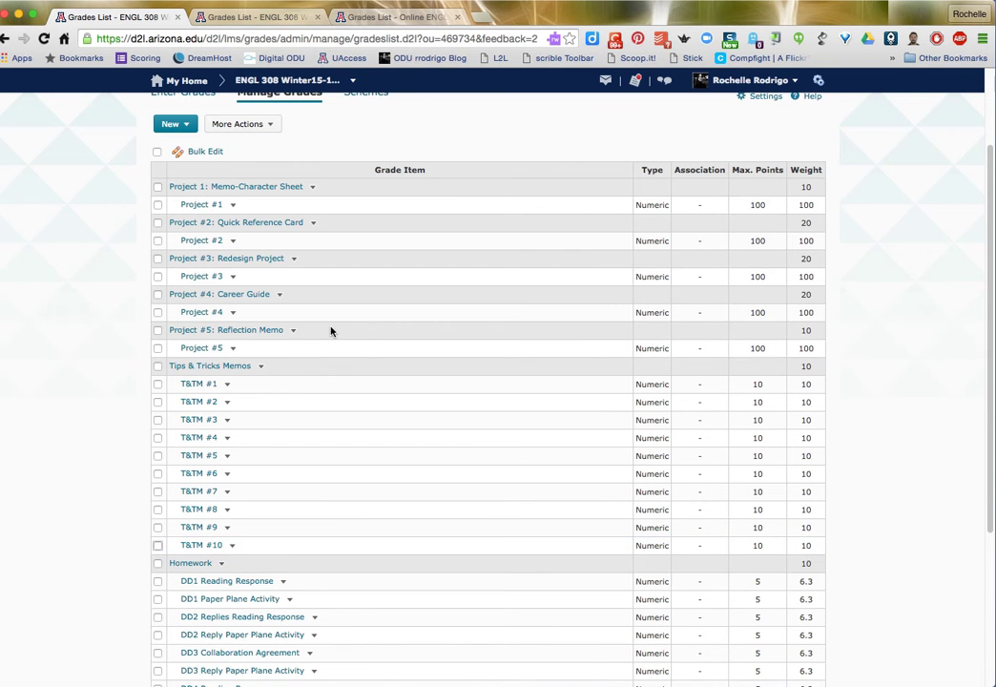
# Examine the weight and distribution settings of the Project #5: Reflection Memo category, then return to the grades list without saving.
pyautogui.click(293, 331)
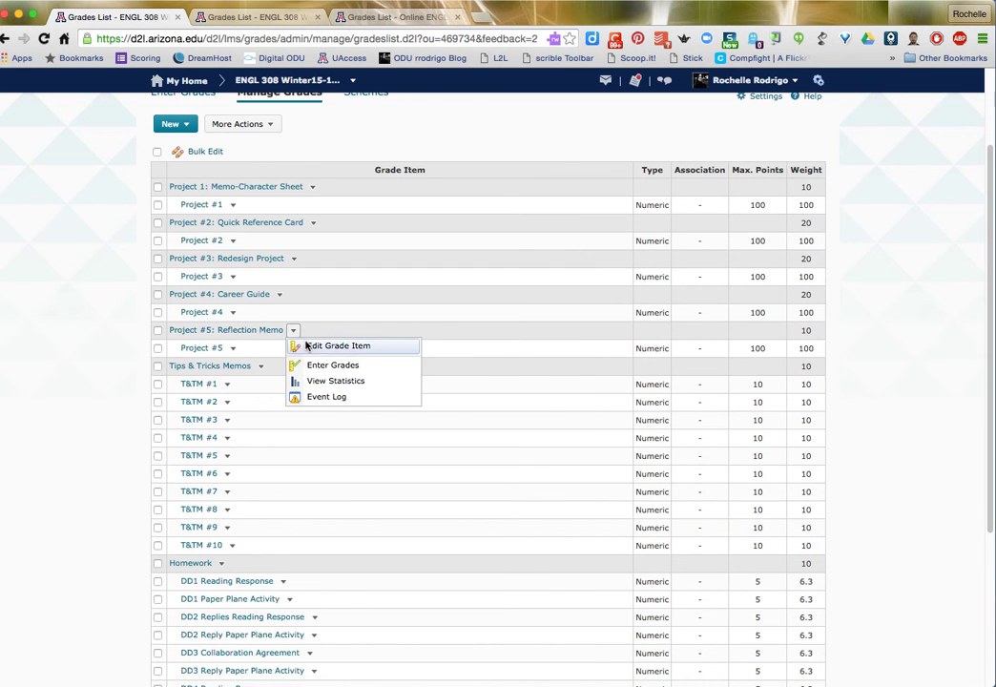
pyautogui.click(306, 346)
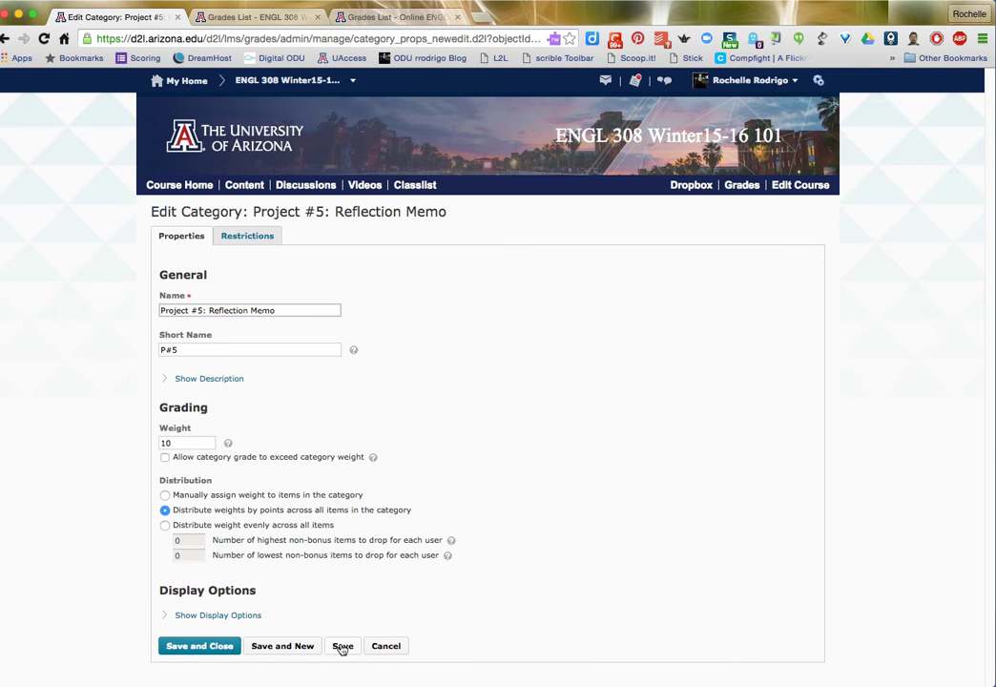
pyautogui.click(379, 650)
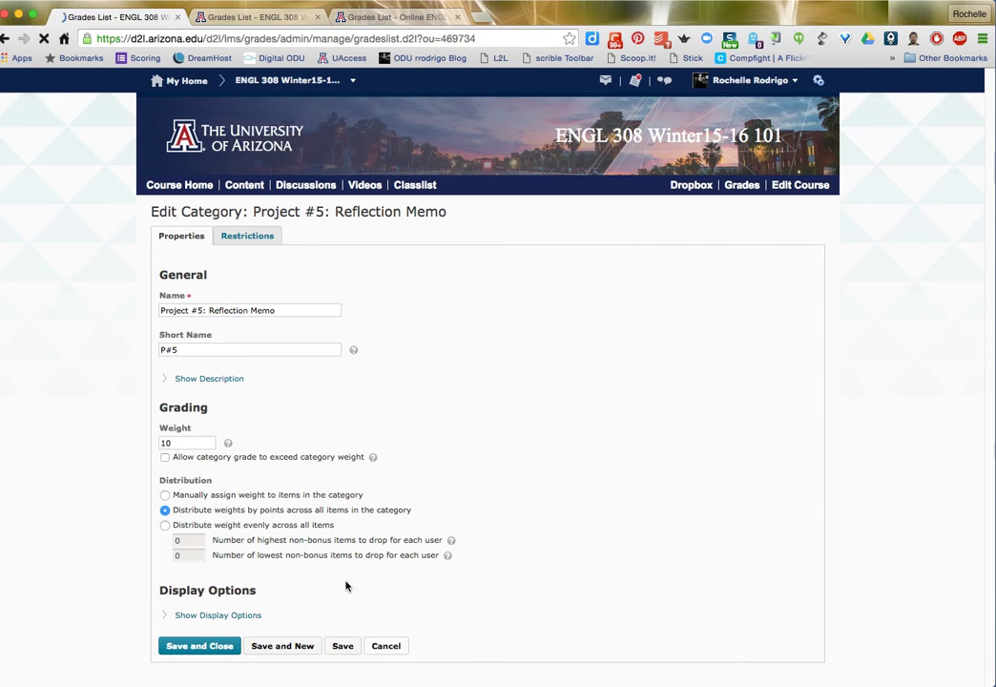
pyautogui.scroll(-8, 328, 564)
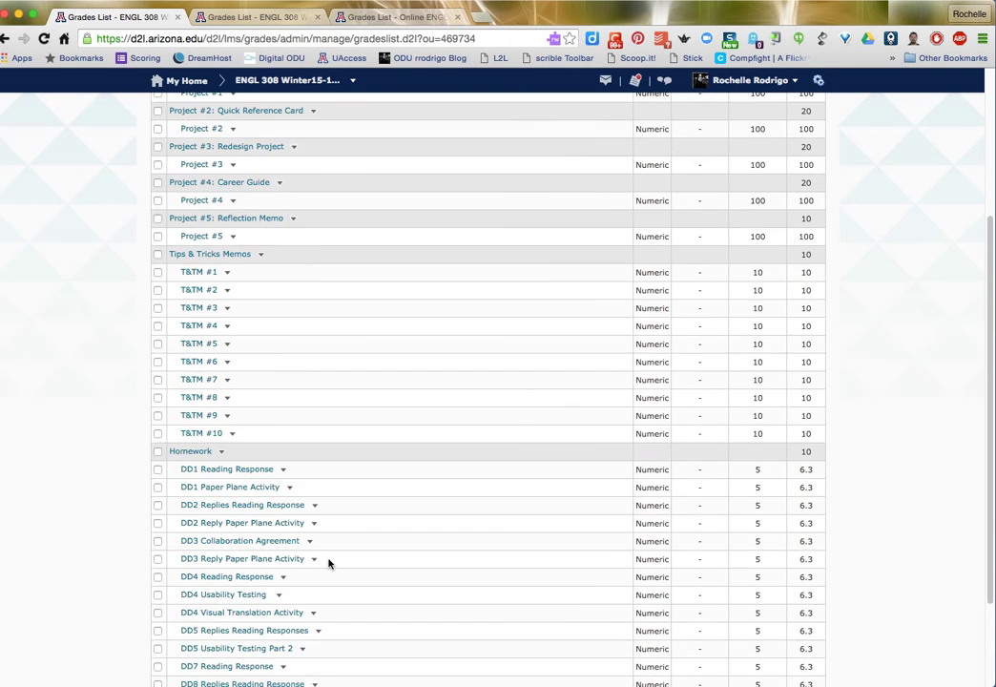